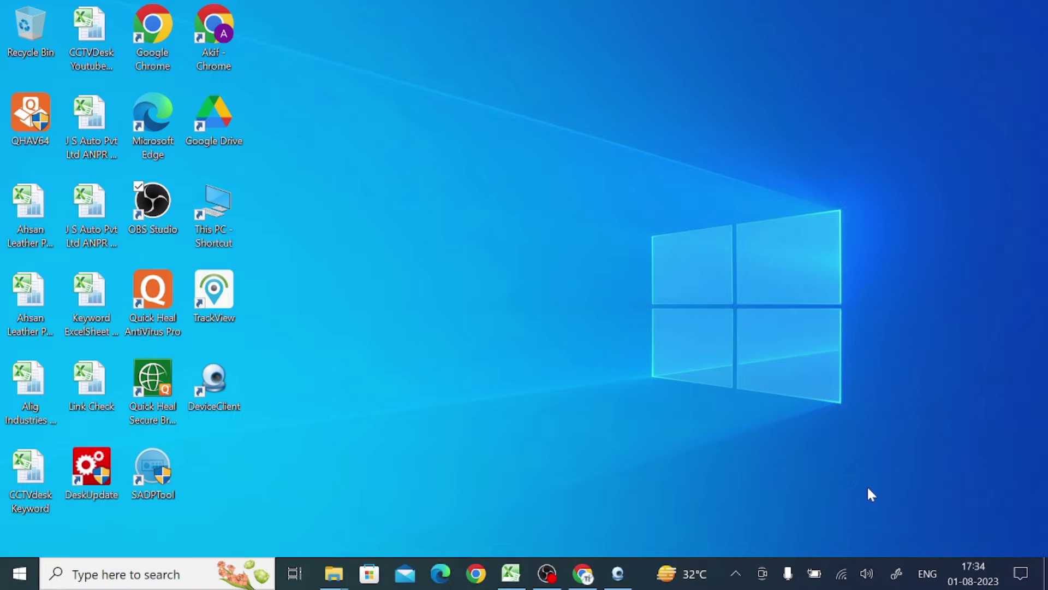
- Close the other Chrome window, relaunch Chrome, and search Google for 'ossia cms for PC'
right_click(570, 575)
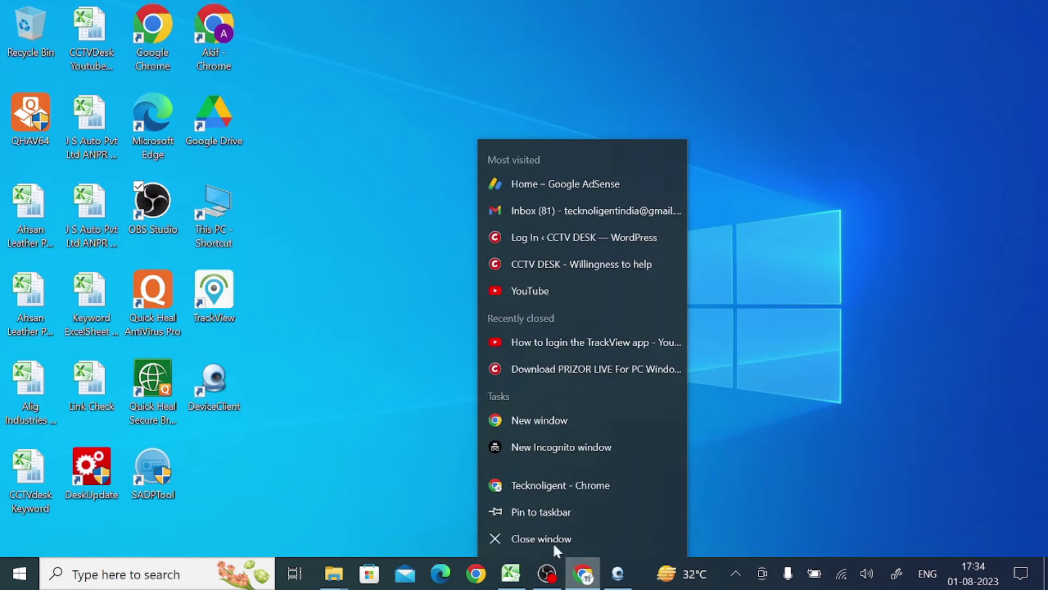
left_click(549, 538)
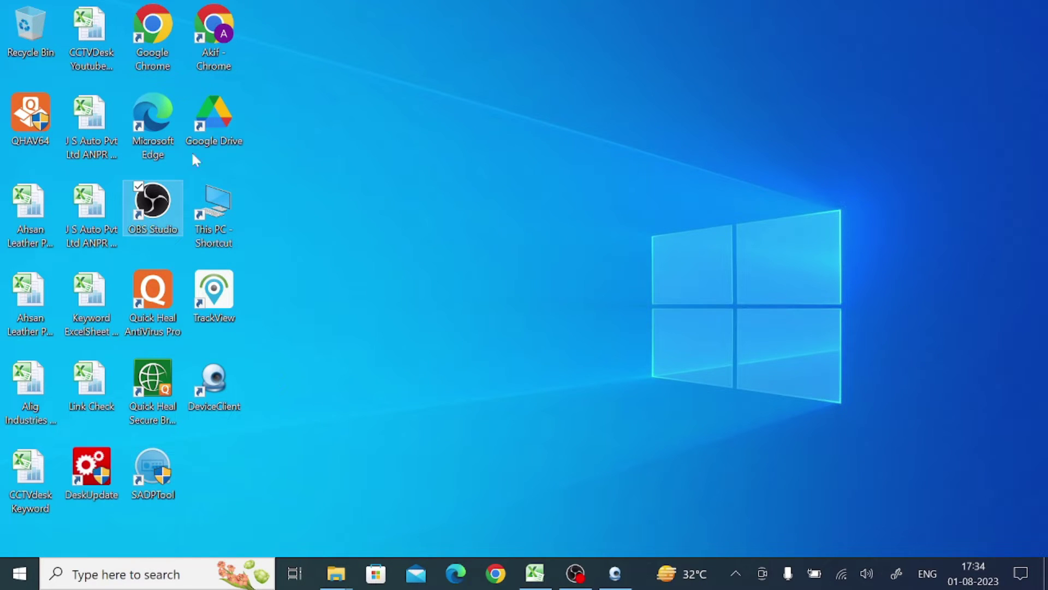
left_click(143, 42)
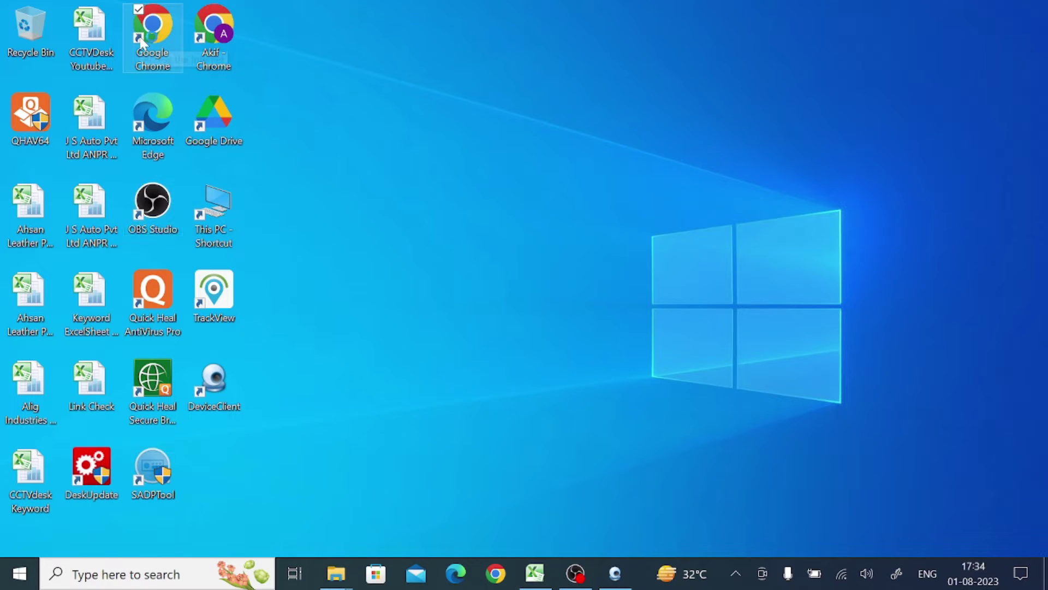
double_click(143, 42)
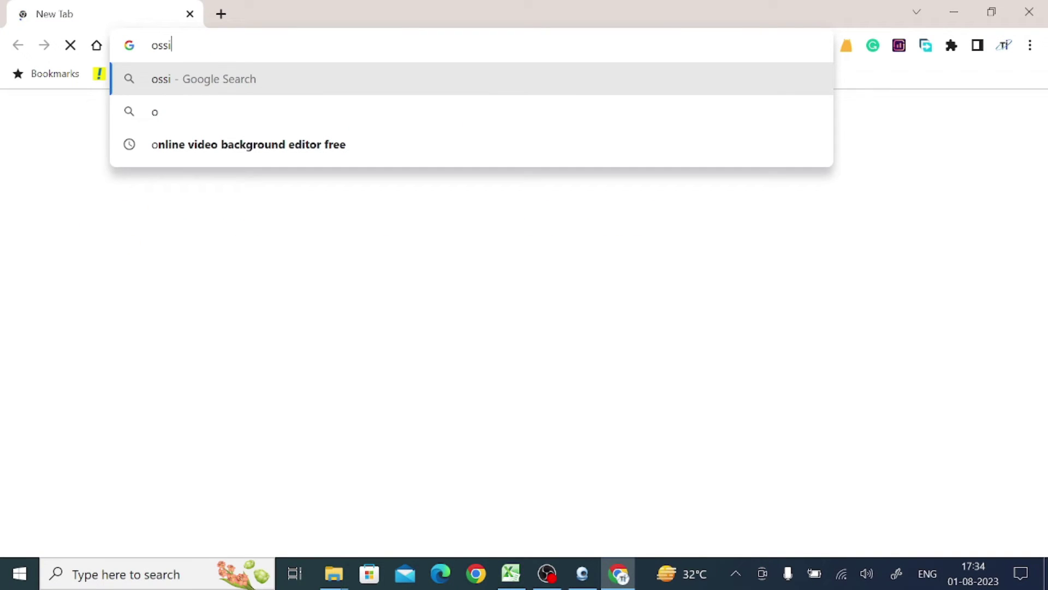
type("cms")
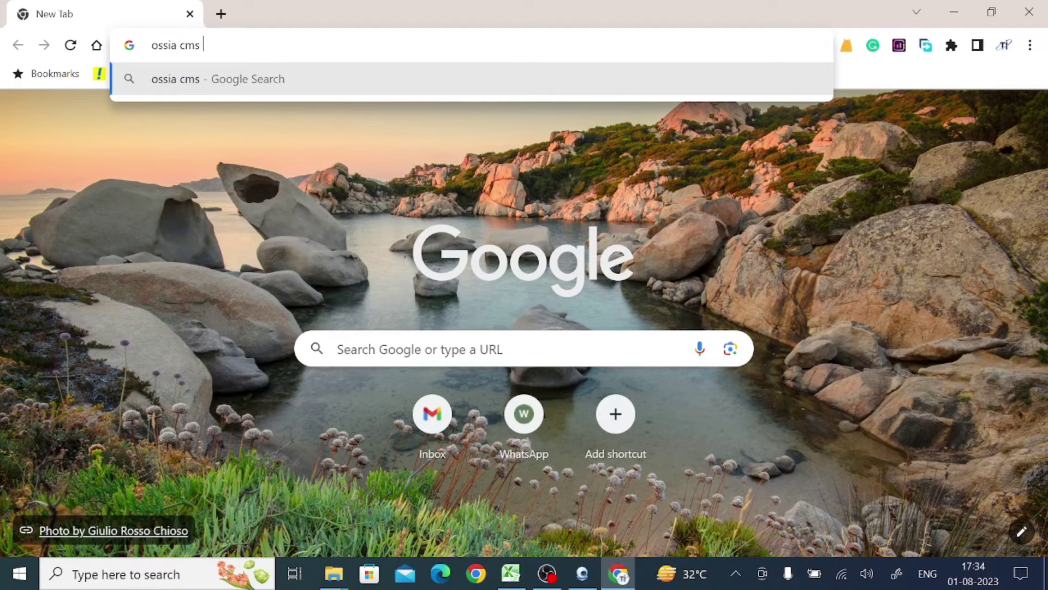
type(" for PC")
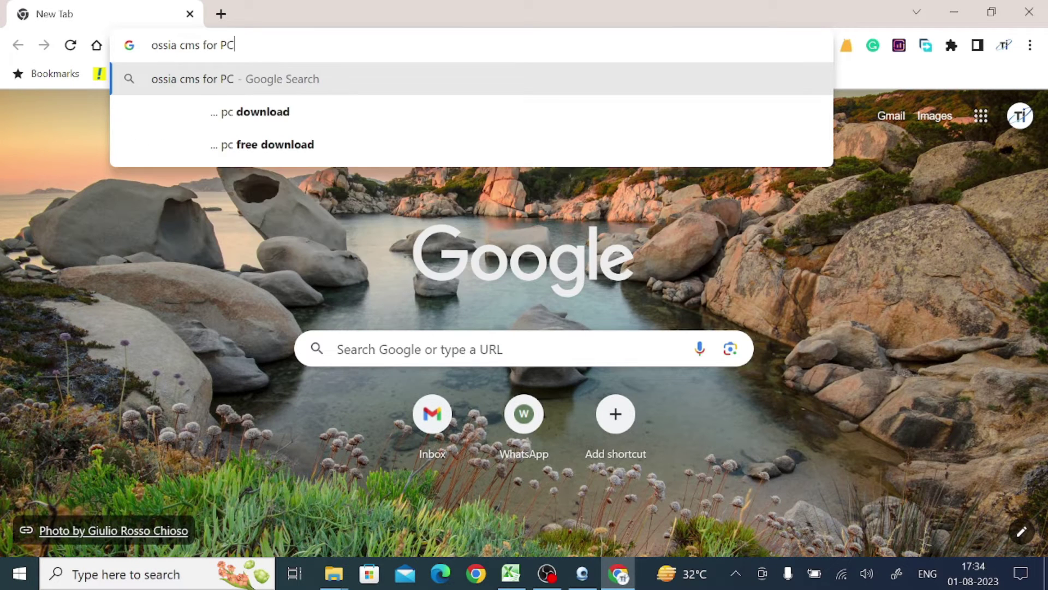
key("Return")
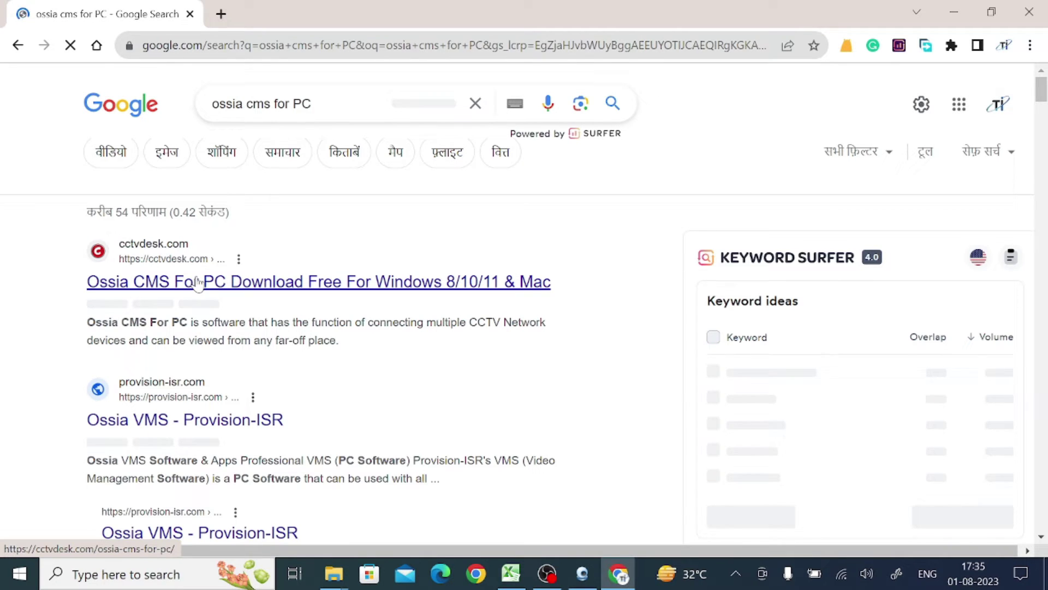
- Open the cctvdesk.com Ossia CMS article and its 'Download For PC Windows' page in a new tab
left_click(197, 283)
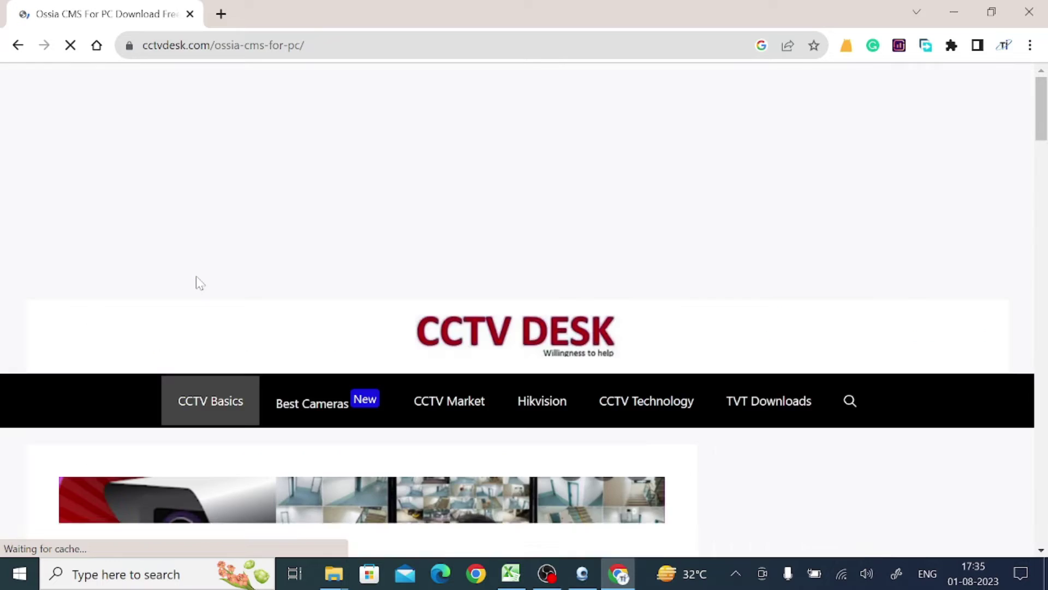
scroll(667, 400, "down", 15)
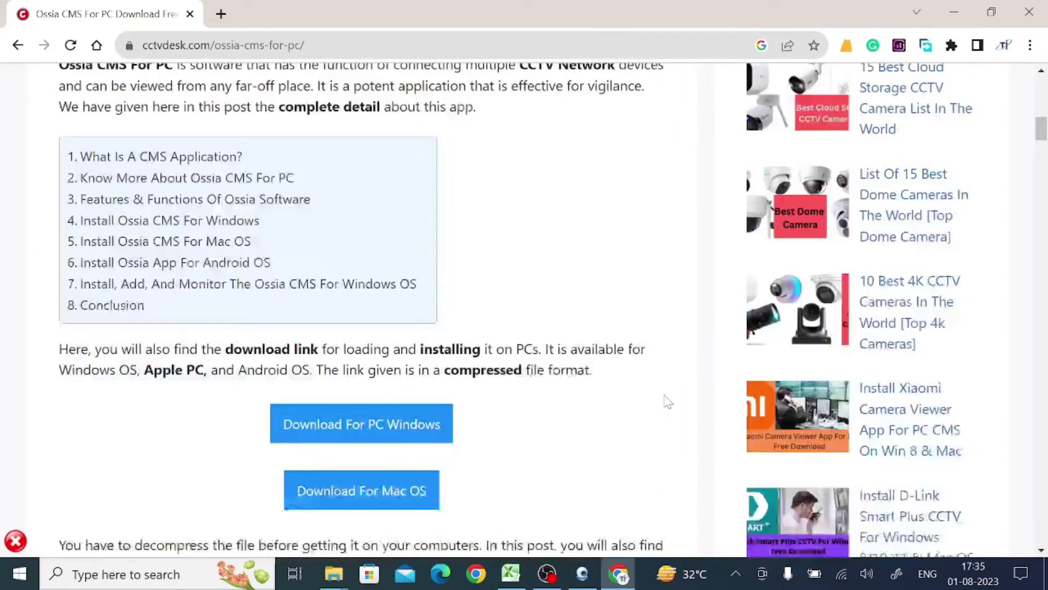
scroll(667, 400, "down", 8)
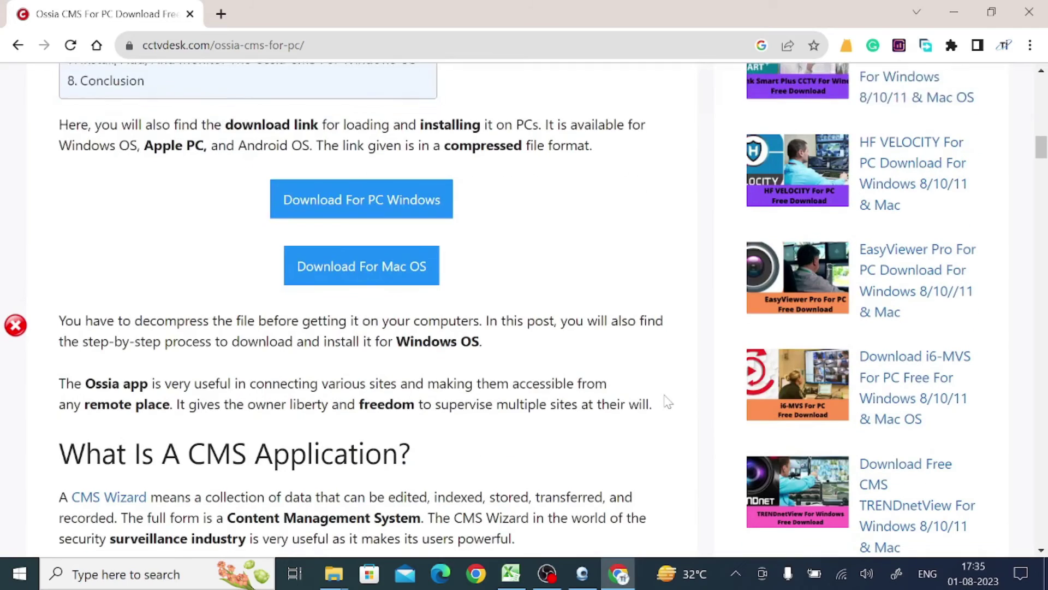
left_click(343, 213)
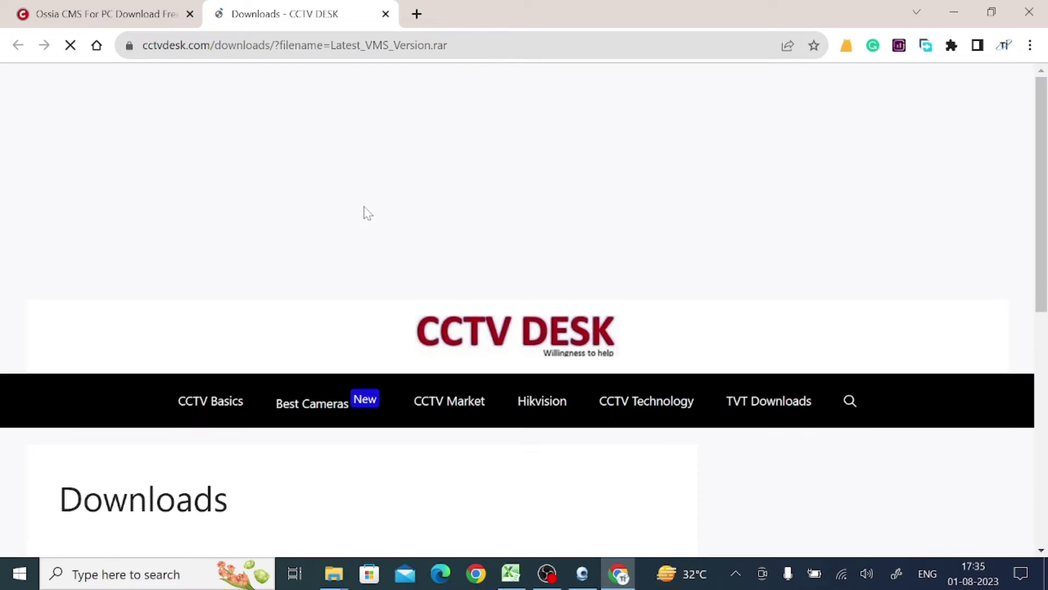
- Wait out the Downloads page countdown and scroll to the green Latest_VMS_Version.rar download button
scroll(386, 260, "down", 3)
scroll(386, 260, "down", 1)
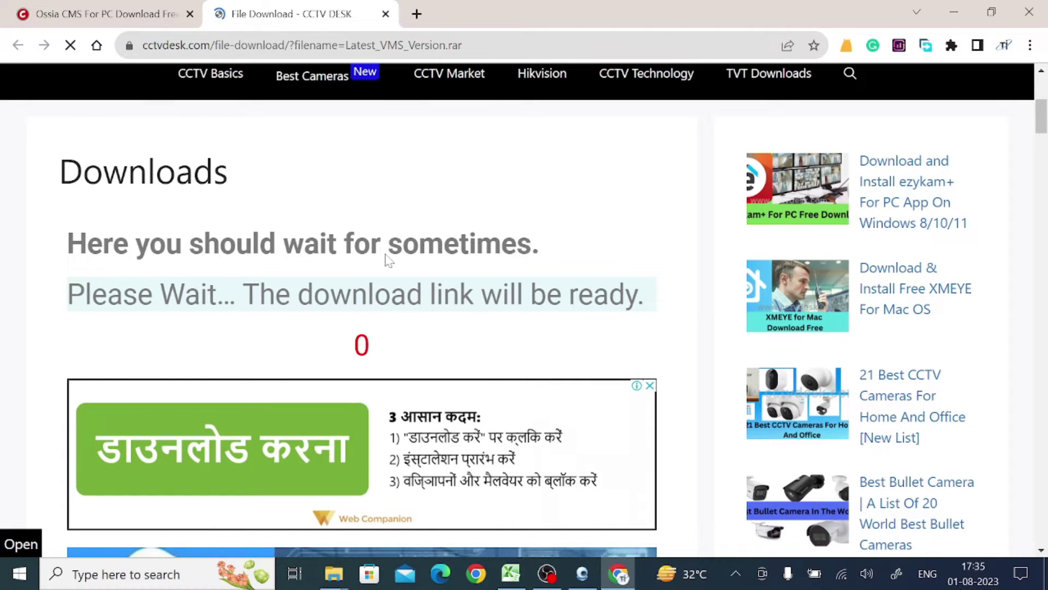
scroll(388, 260, "down", 5)
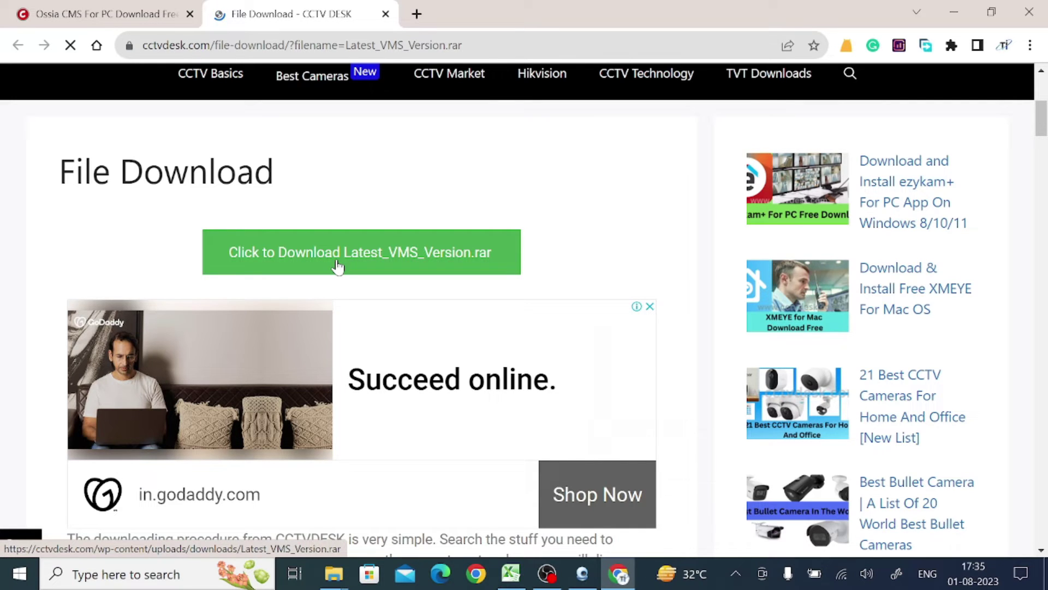
- Download the 223 MB Latest_VMS_Version.rar file from the green download button
left_click(307, 254)
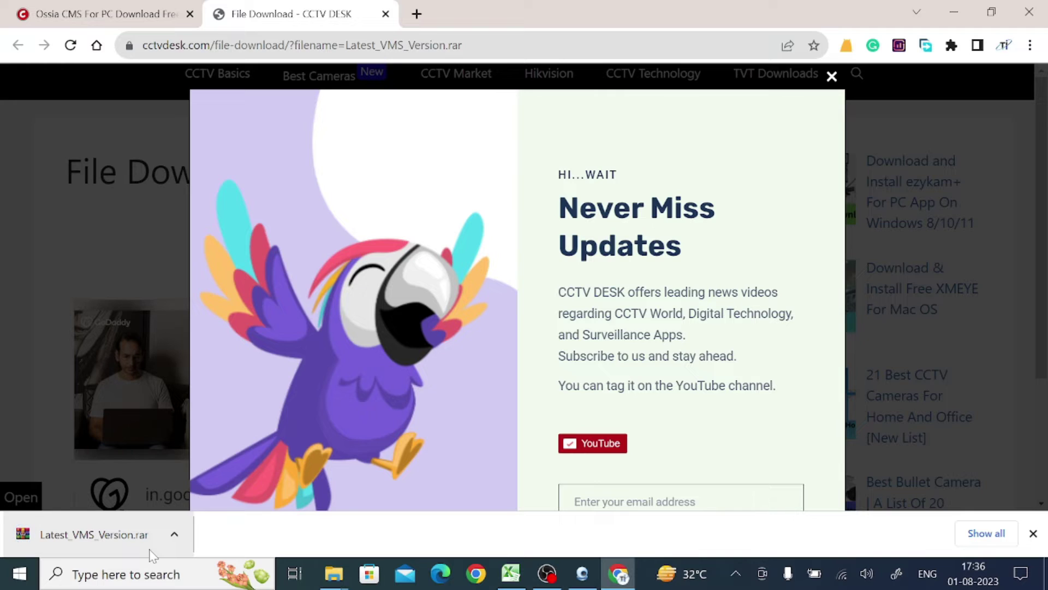
- Show Latest_VMS_Version.rar in Downloads and extract it to a Latest_VMS_Version folder
left_click(174, 534)
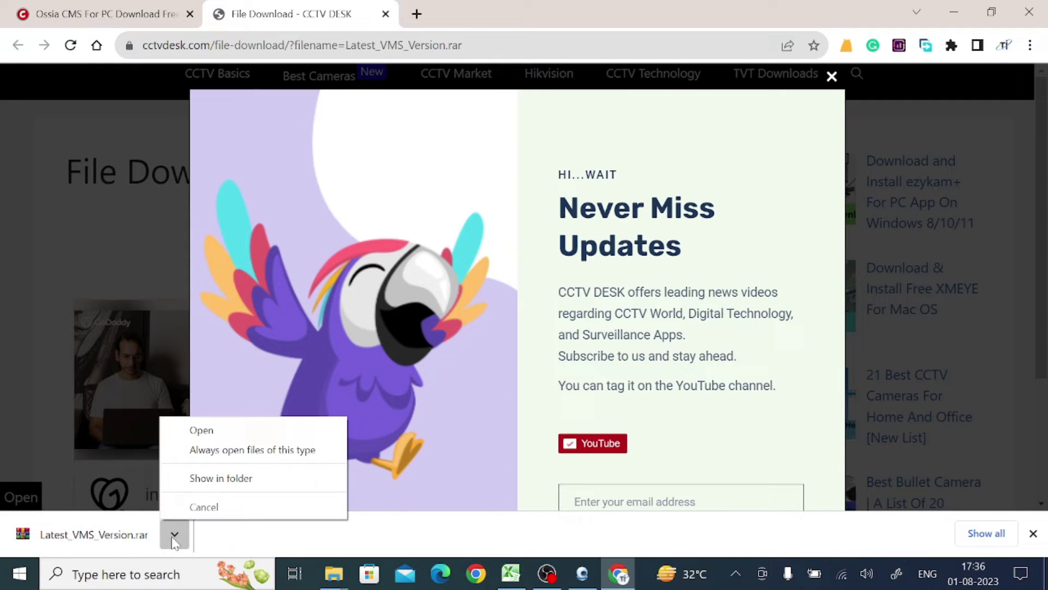
left_click(197, 478)
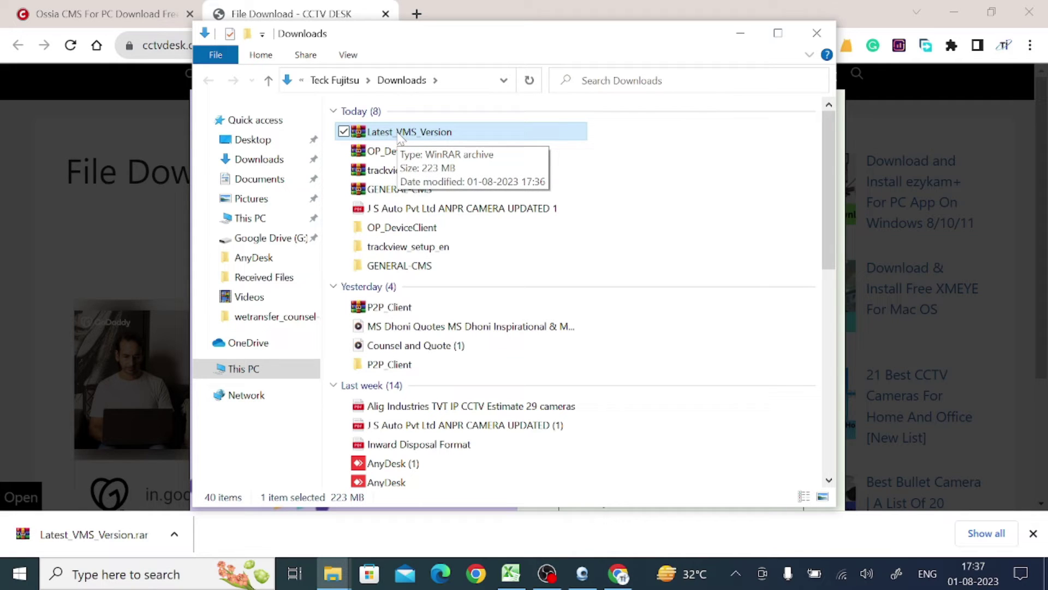
right_click(397, 133)
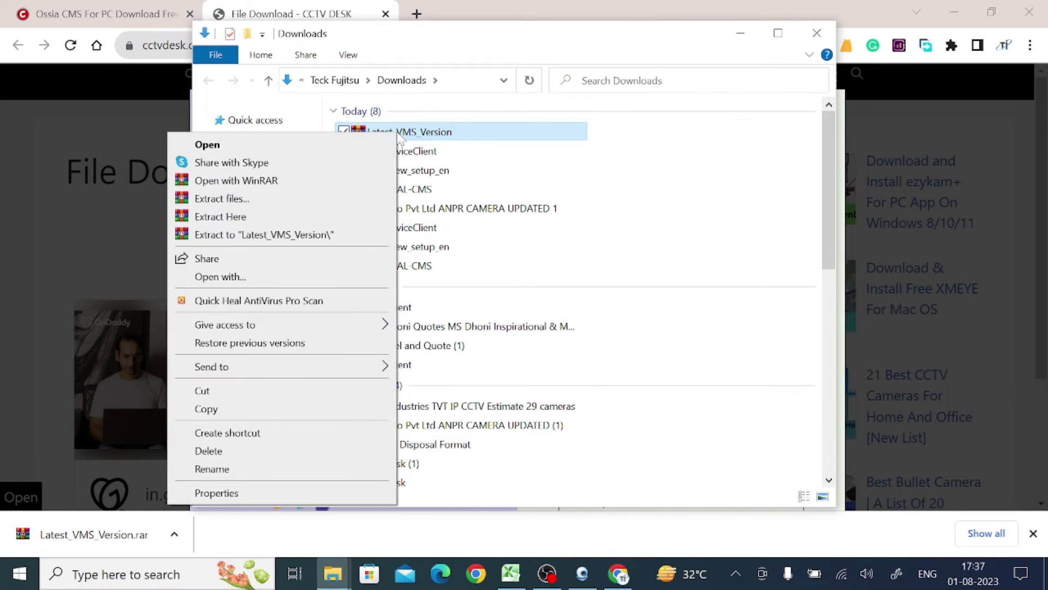
left_click(327, 234)
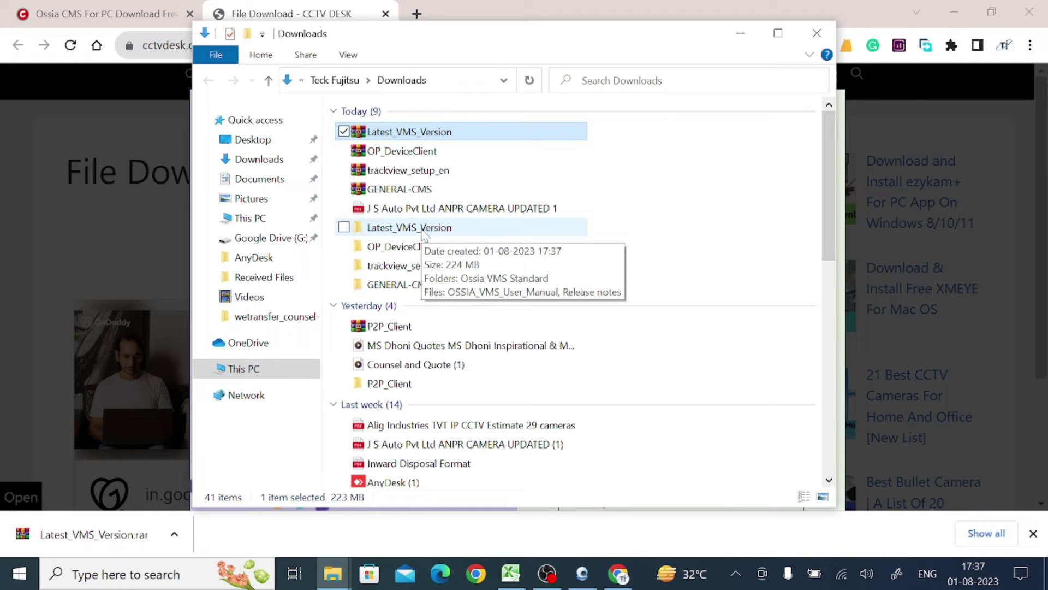
- Run the setup file in Latest_VMS_Version > Ossia VMS Standard as administrator
double_click(423, 232)
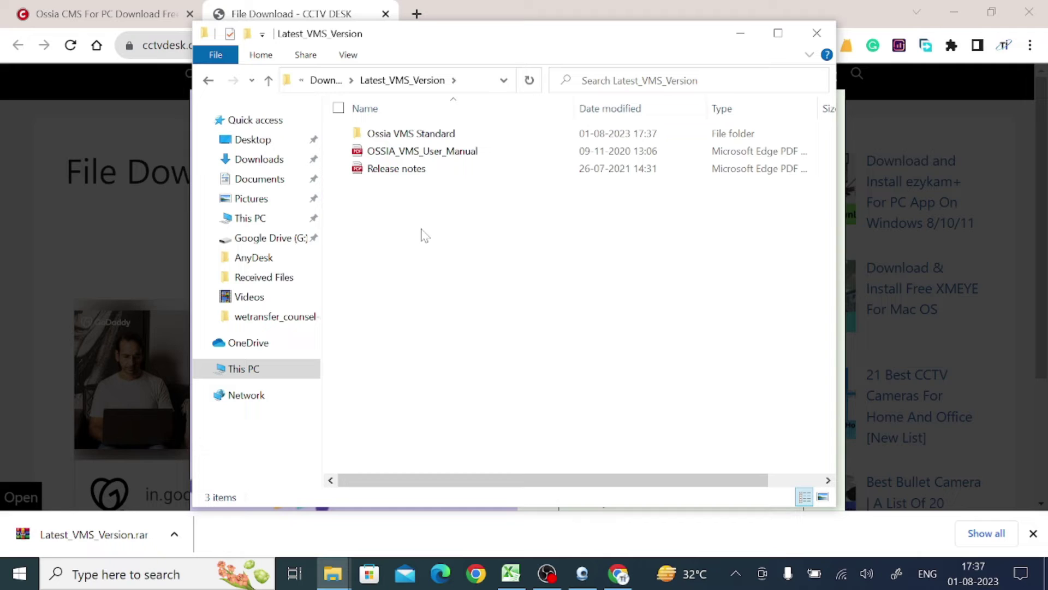
left_click(406, 137)
double_click(406, 137)
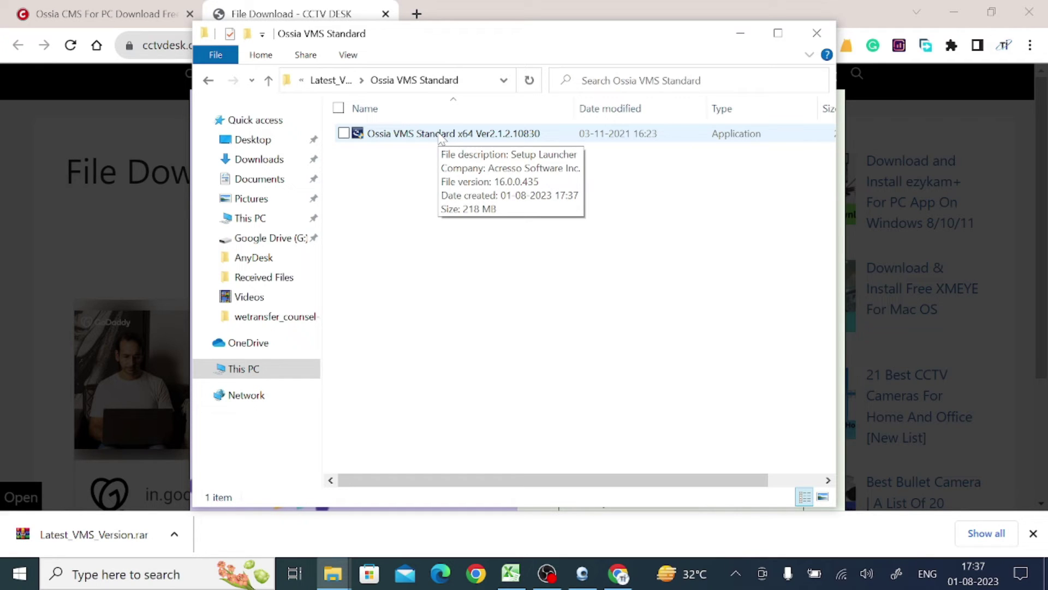
left_click(439, 134)
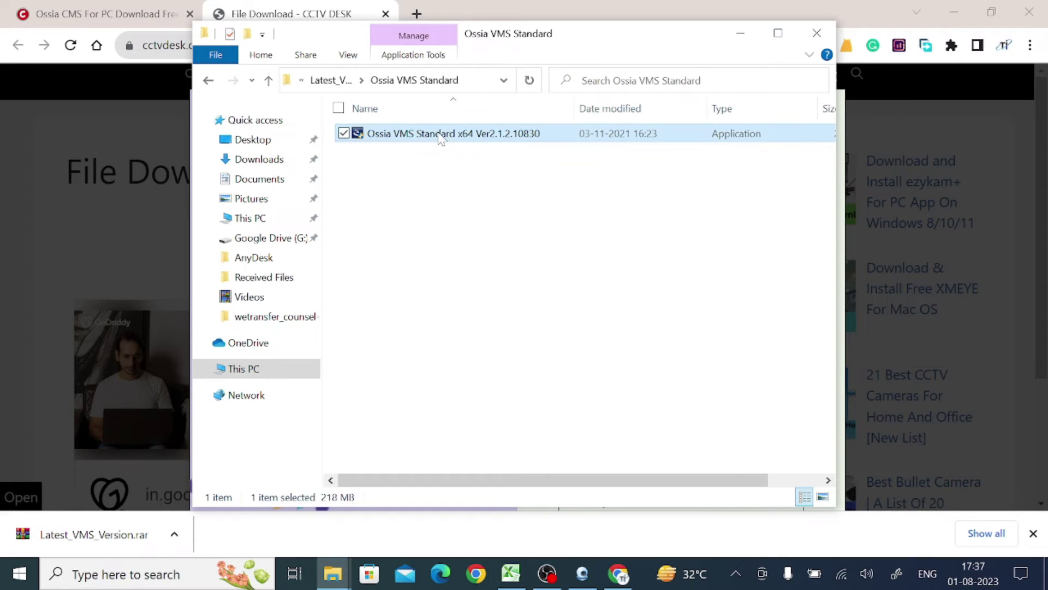
right_click(437, 133)
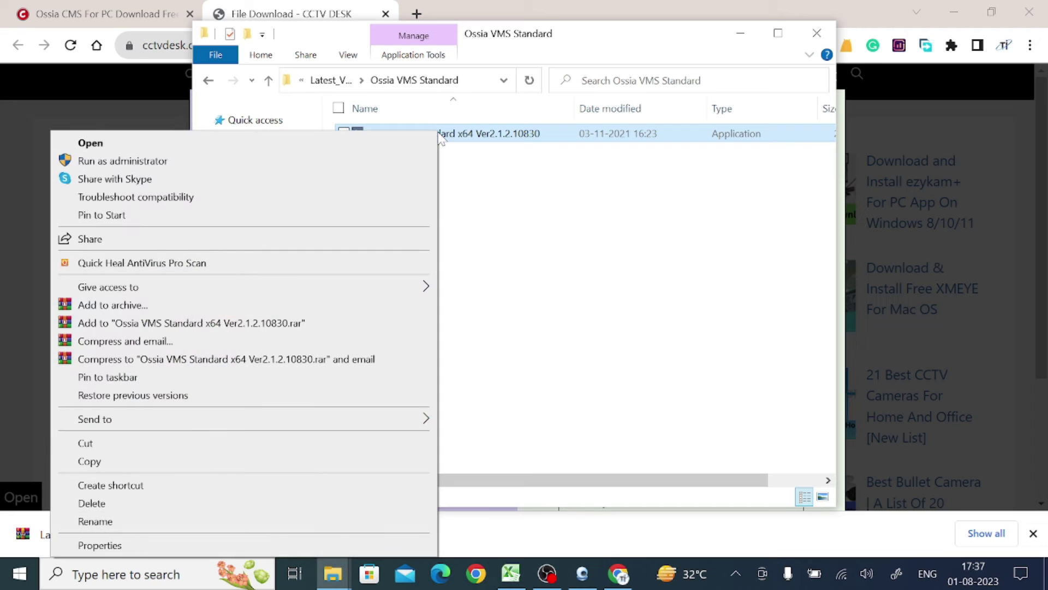
left_click(369, 162)
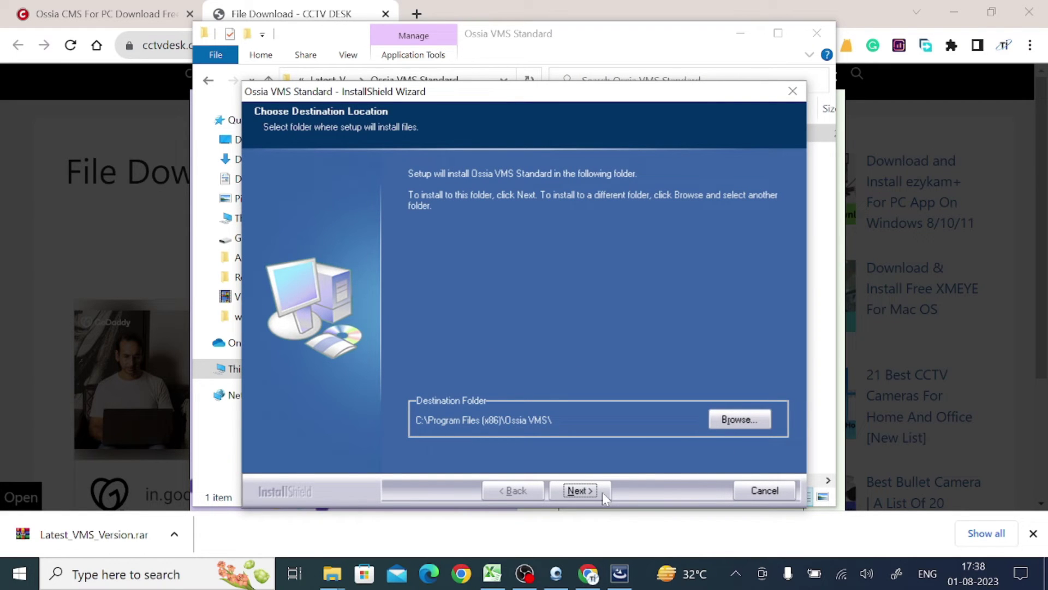
- Install to the default C:\Program Files (x86)\Ossia VMS\ folder and finish with Launch Software checked
left_click(579, 492)
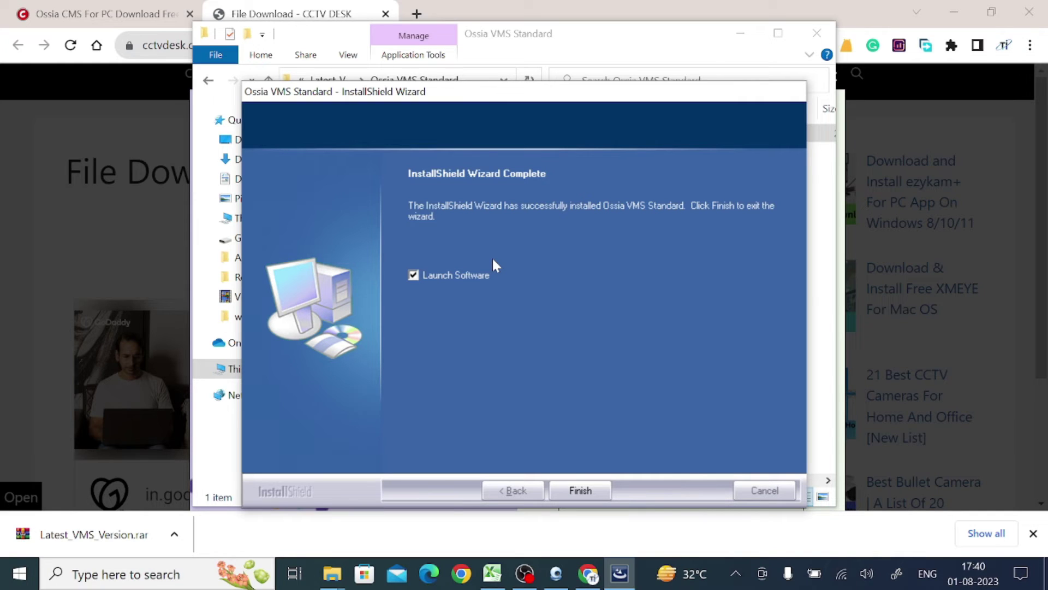
left_click(572, 502)
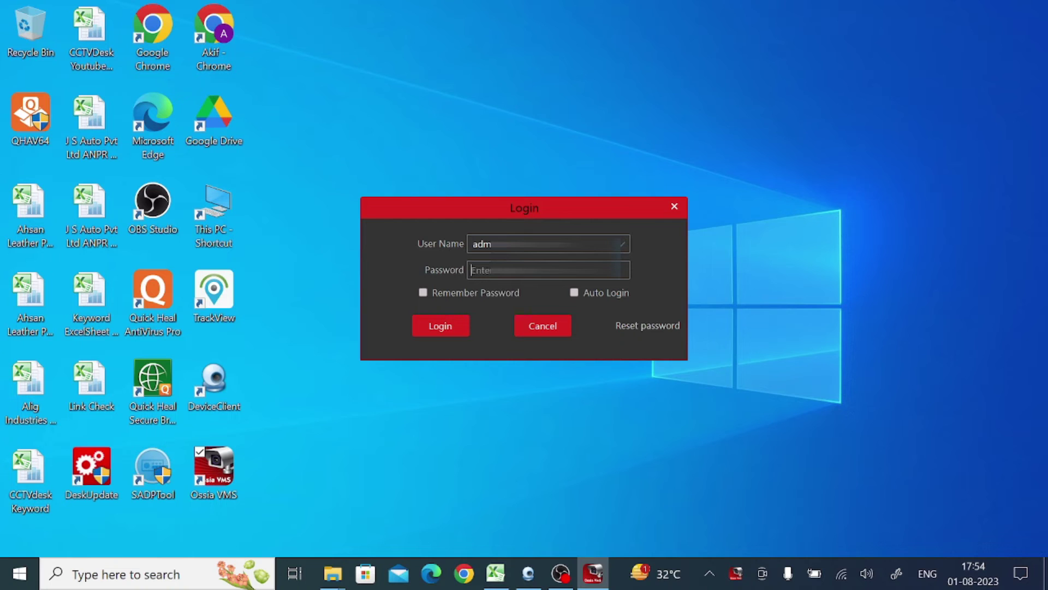
- Log in to Ossia VMS by entering the administrator account password
type("1234")
left_click(439, 328)
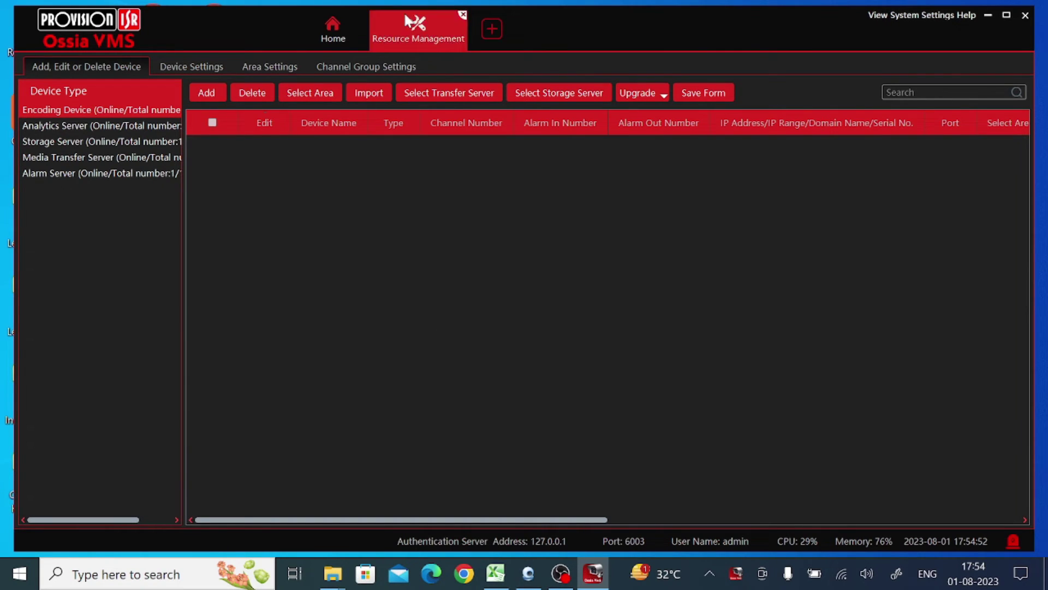
left_click(332, 31)
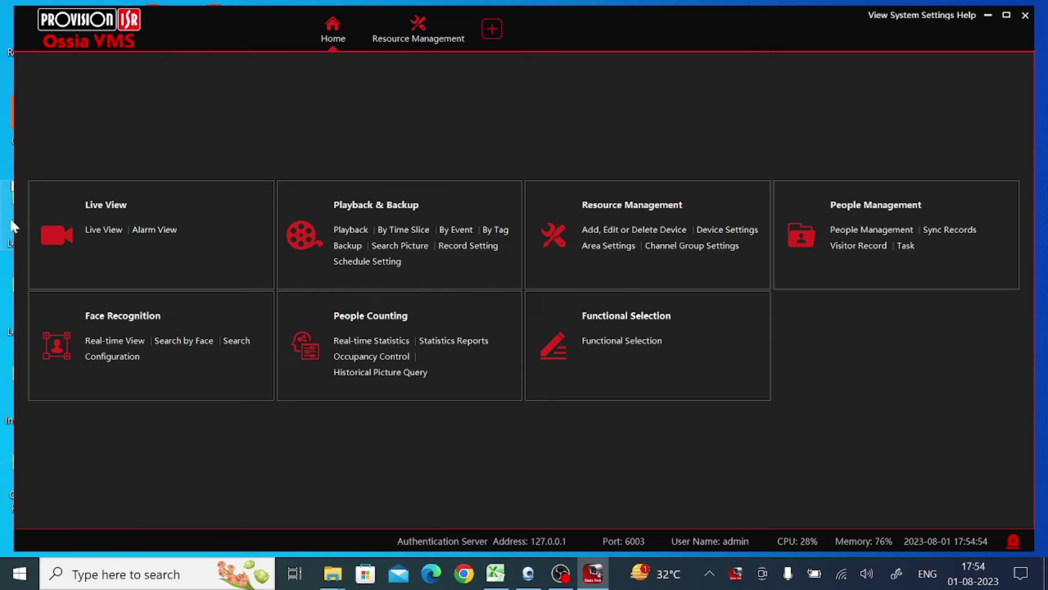
left_click(462, 22)
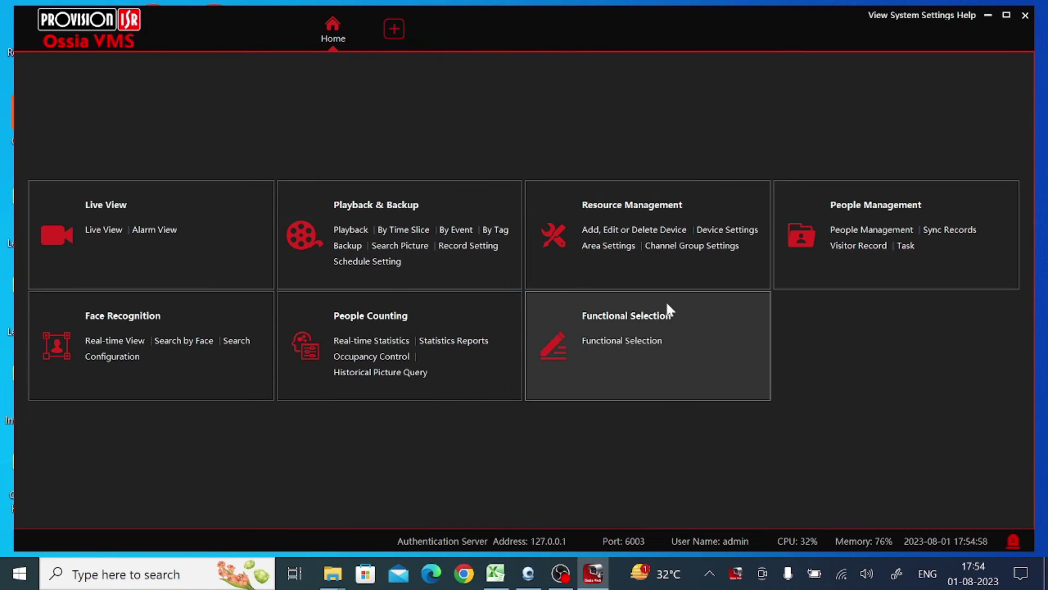
left_click(617, 208)
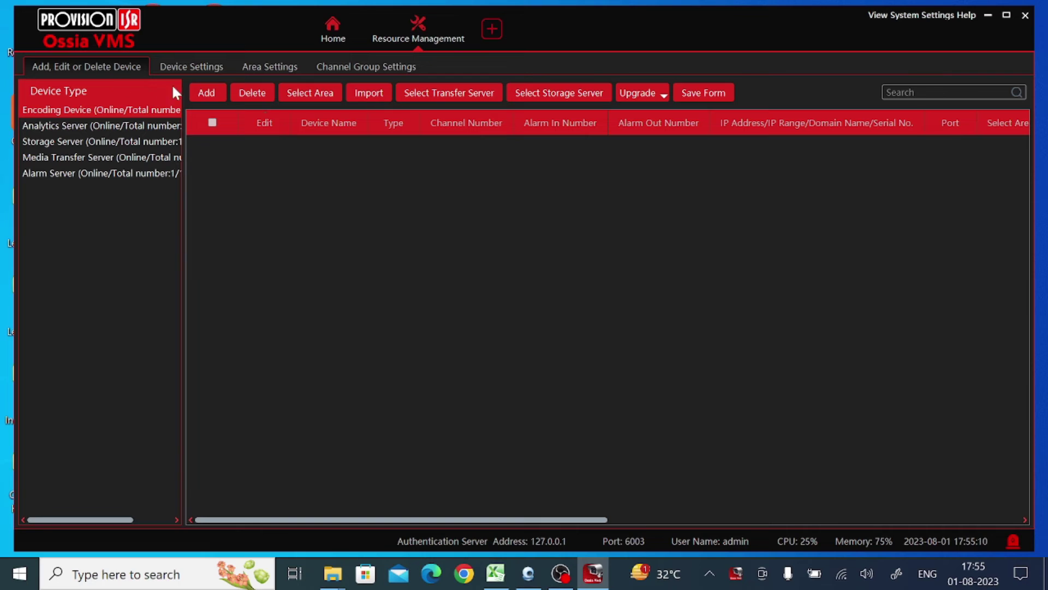
- Open the Add Encoding Device dialog from the Add button above the device table
left_click(202, 95)
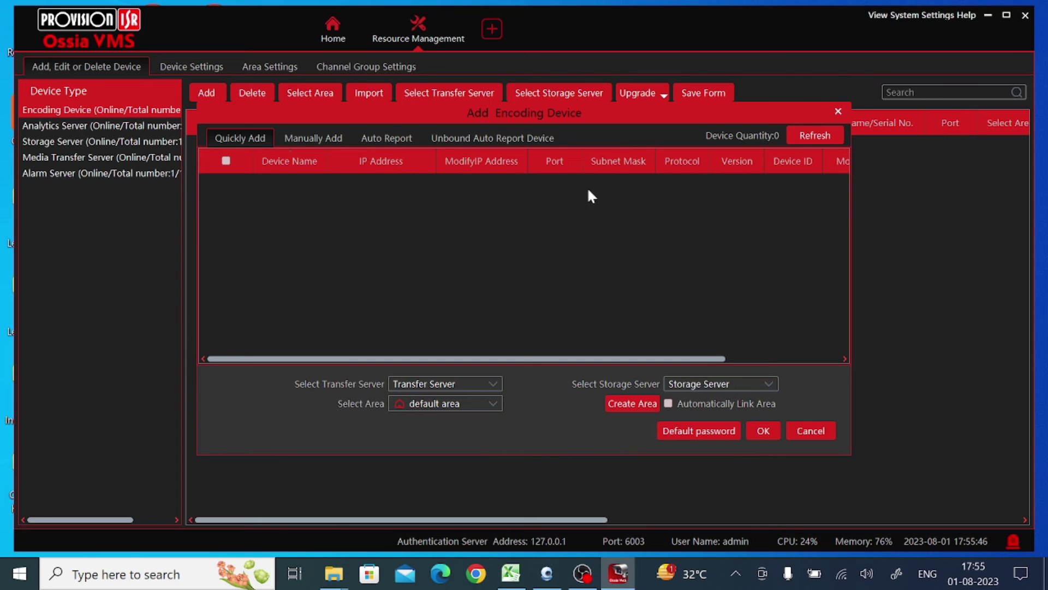
- On the Manually Add tab, create a device row of type IP Address with the DVR's static IP
left_click(309, 139)
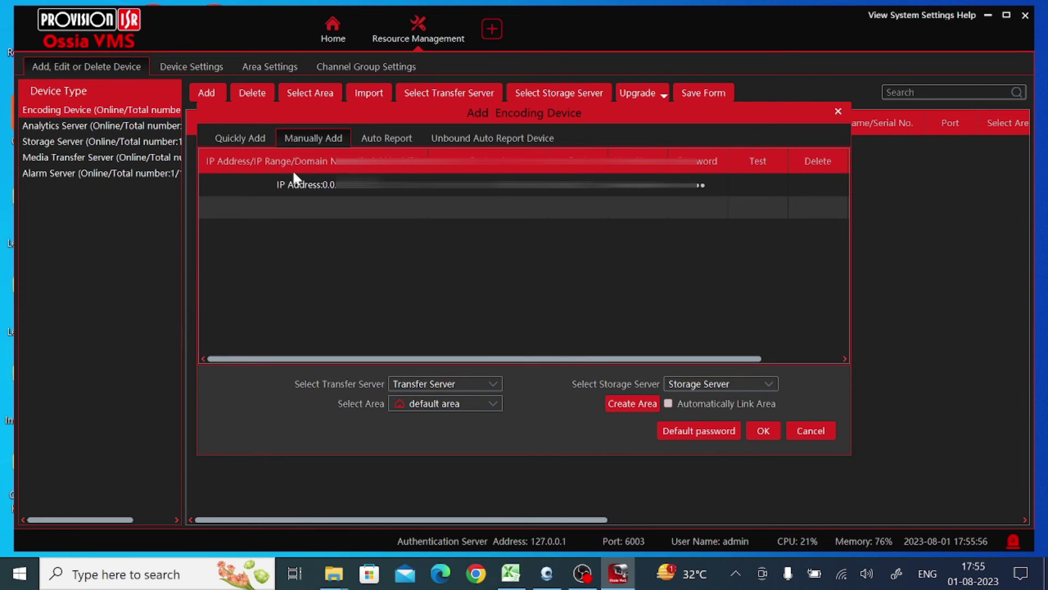
left_click(304, 191)
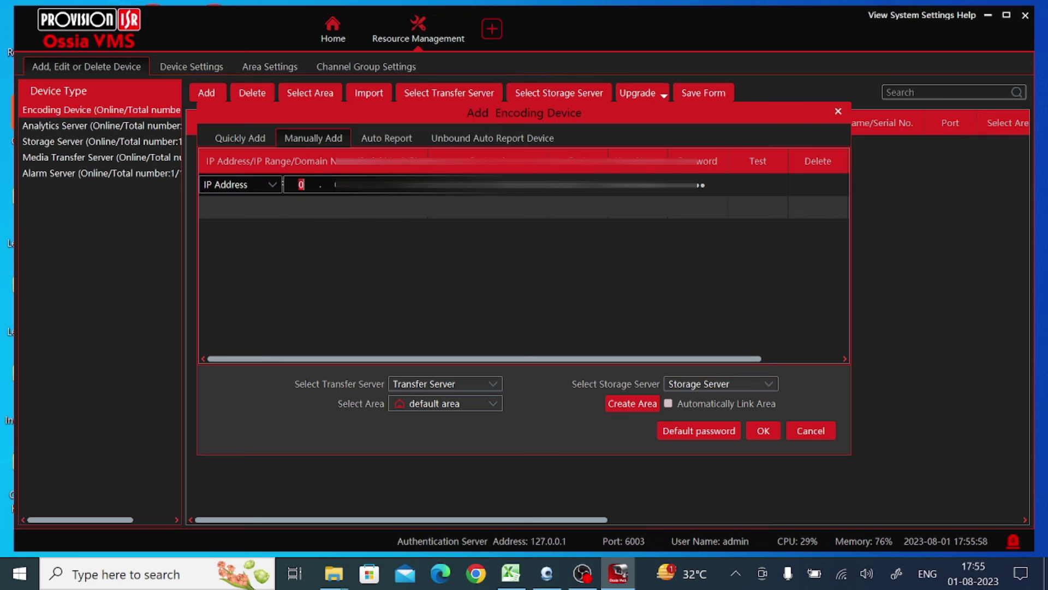
left_click(238, 186)
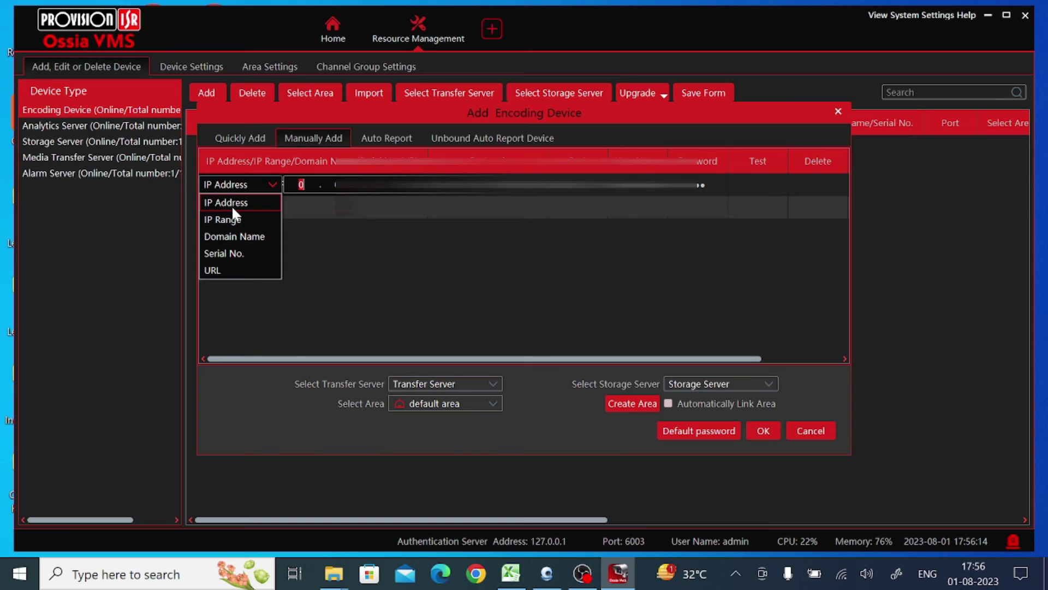
left_click(234, 253)
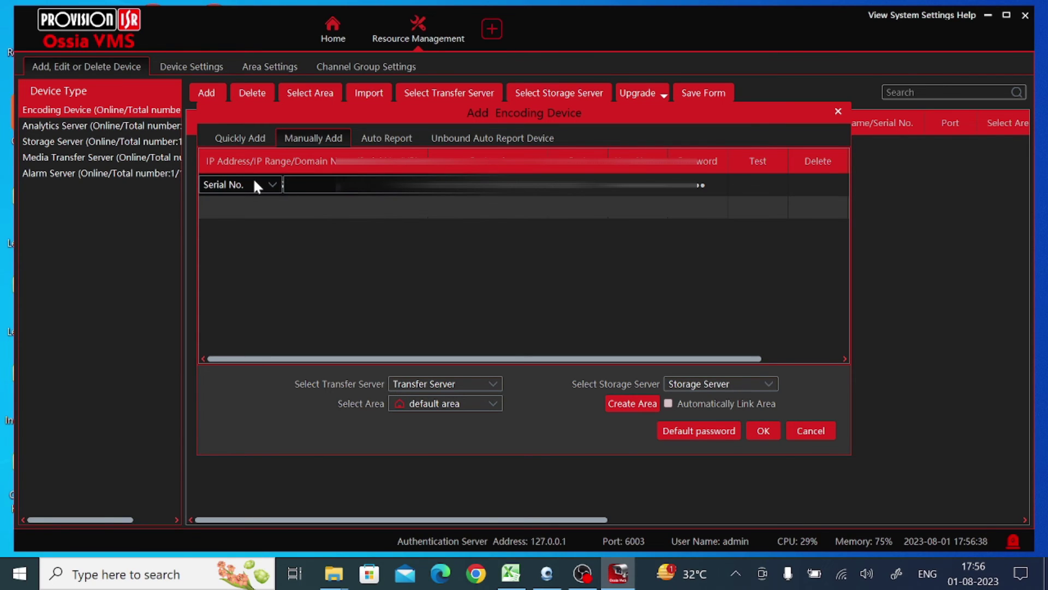
left_click(274, 186)
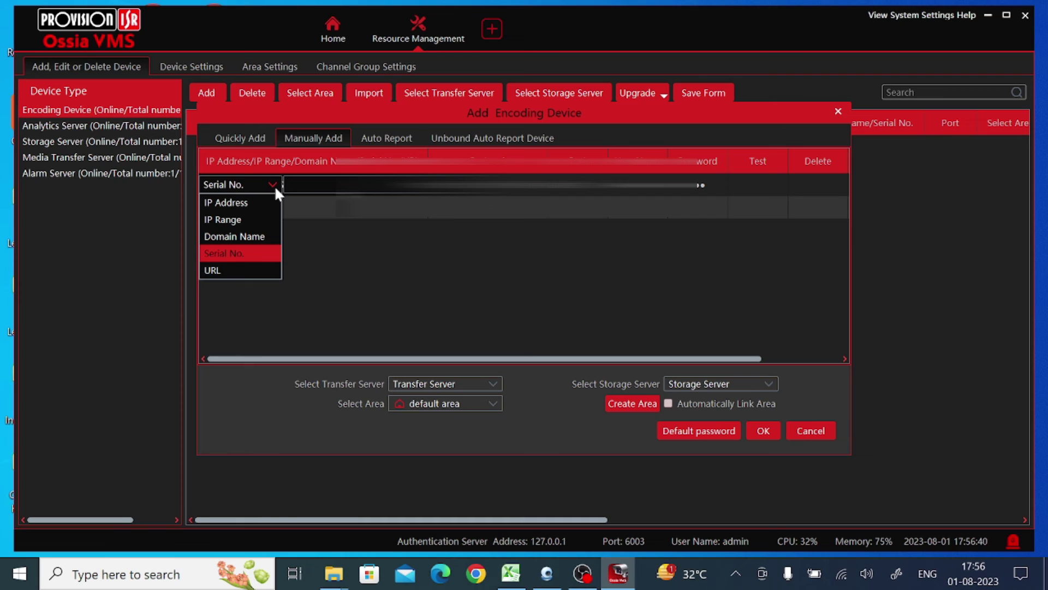
left_click(258, 207)
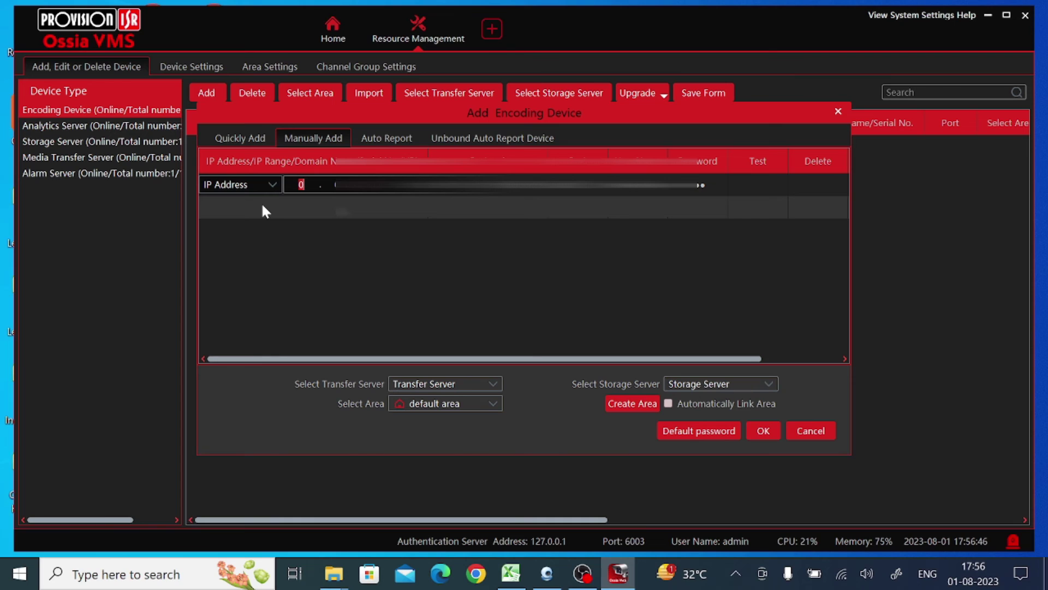
type("10")
type("3")
type("10")
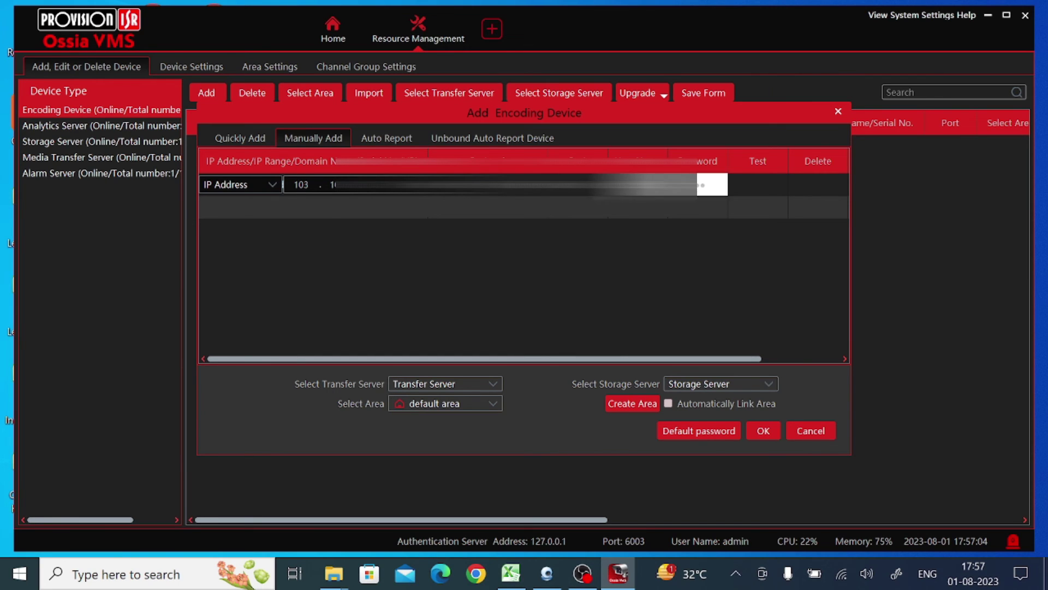
key("Return")
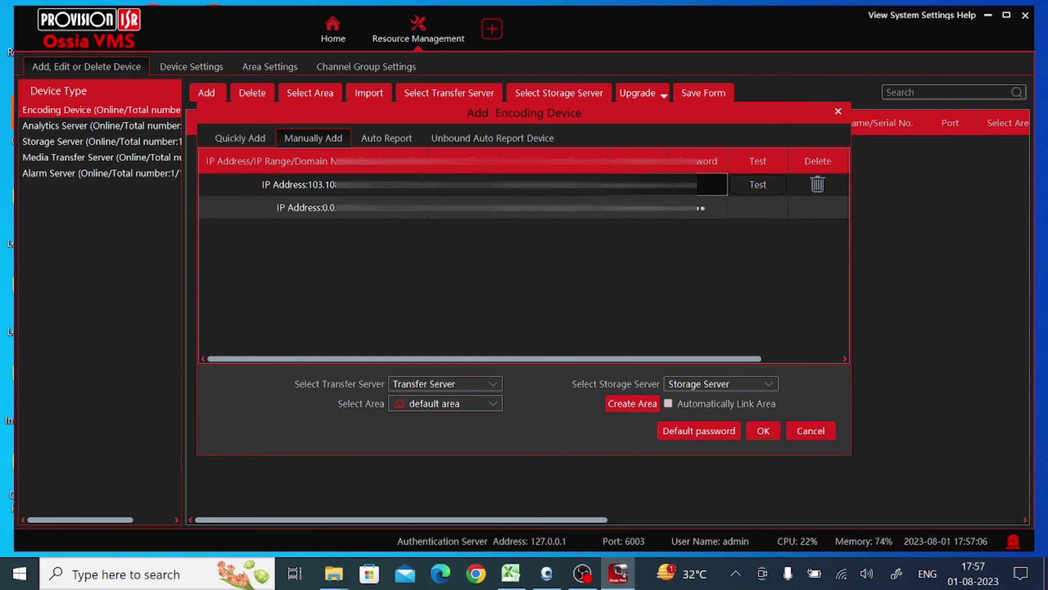
- Enter the DVR's password and confirm the connection test succeeds
type("••")
left_click(764, 191)
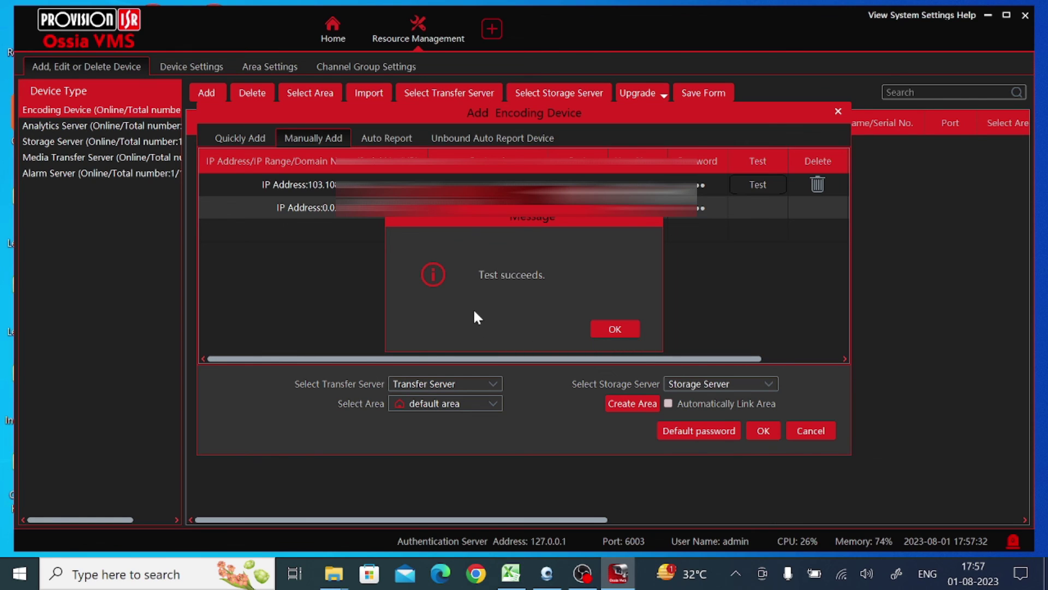
left_click(603, 334)
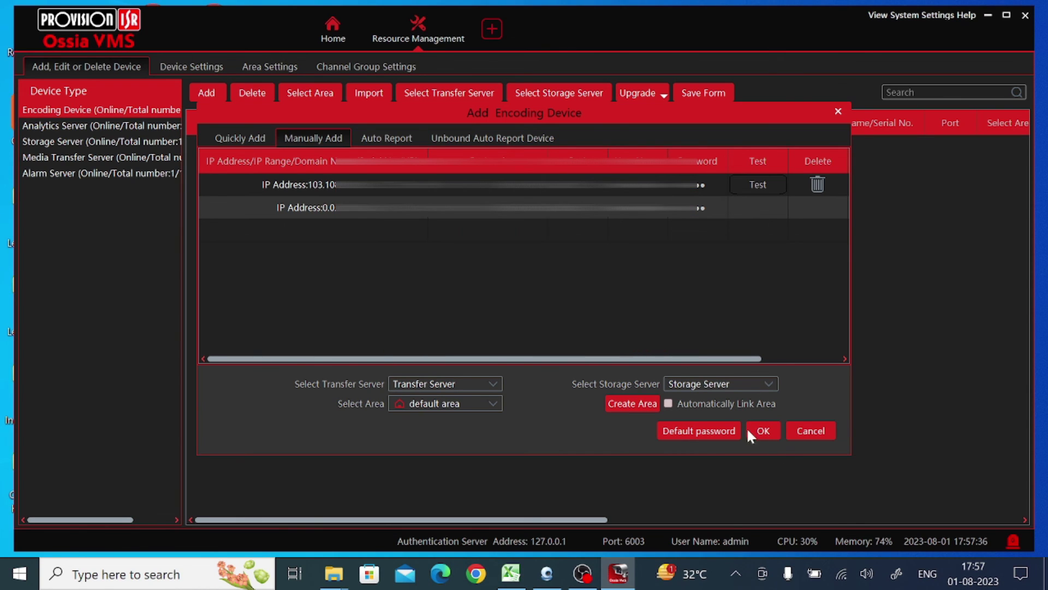
- Add the DVR to the device list so it appears as a Provision encoding device with its IP address
left_click(758, 430)
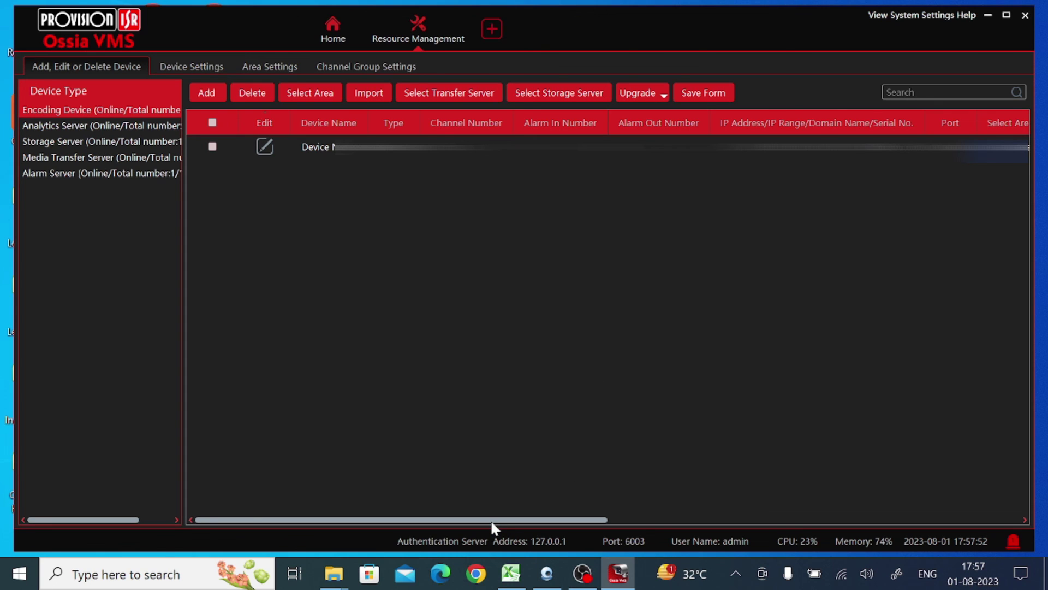
left_click_drag(490, 519, 731, 522)
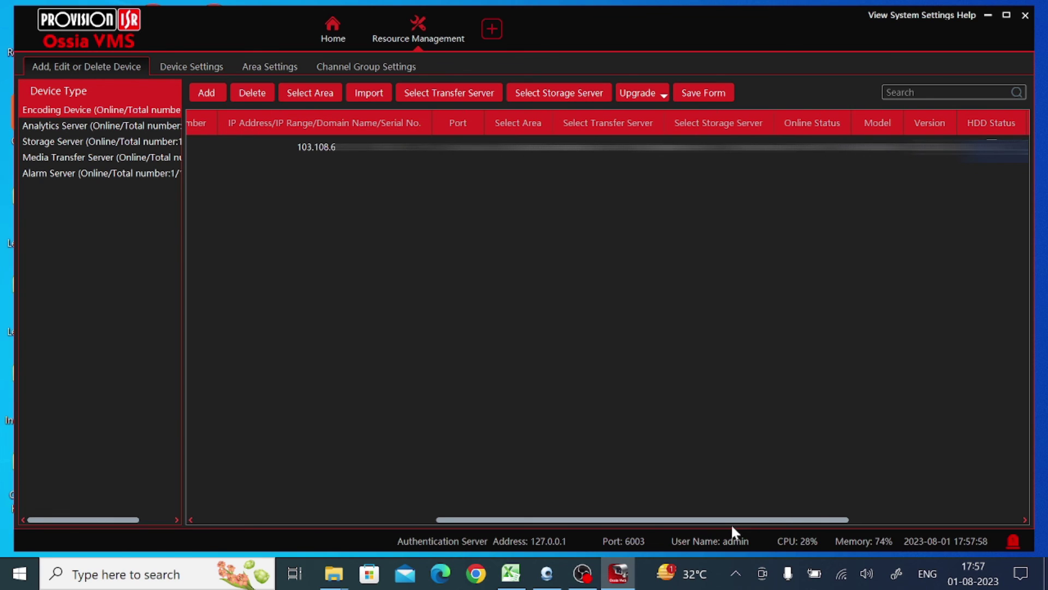
left_click_drag(732, 523, 397, 529)
- Return Home, start a new Live View, and play the first IP camera under the default area
mouse_move(410, 44)
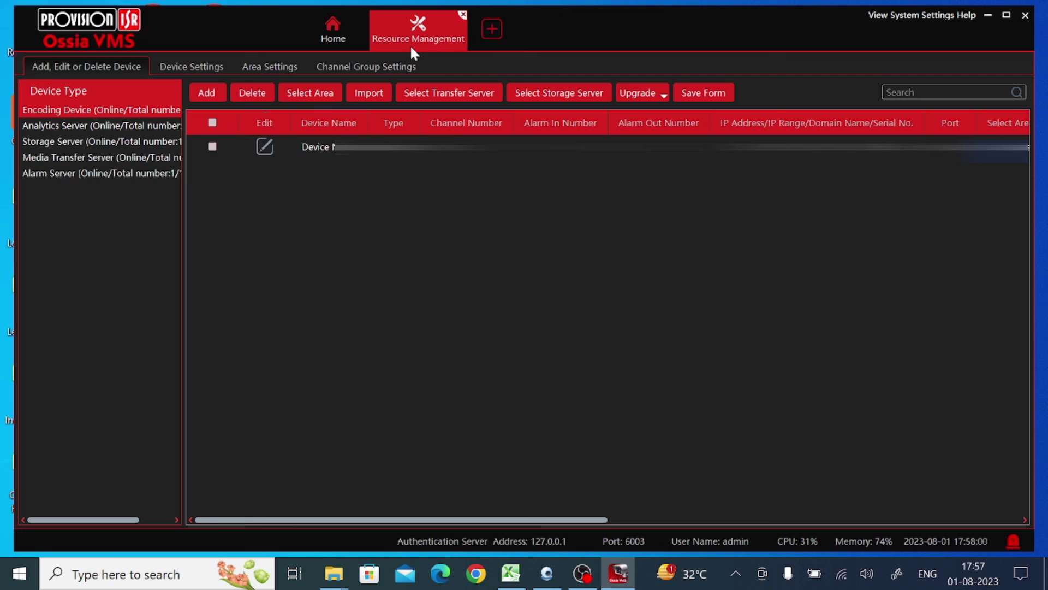
left_click(461, 15)
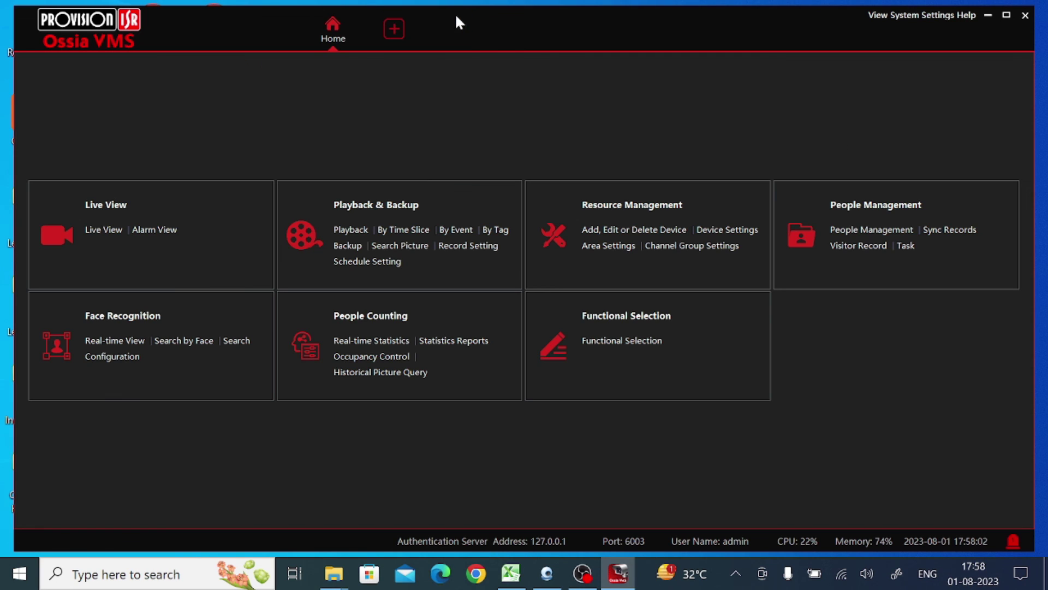
left_click(109, 206)
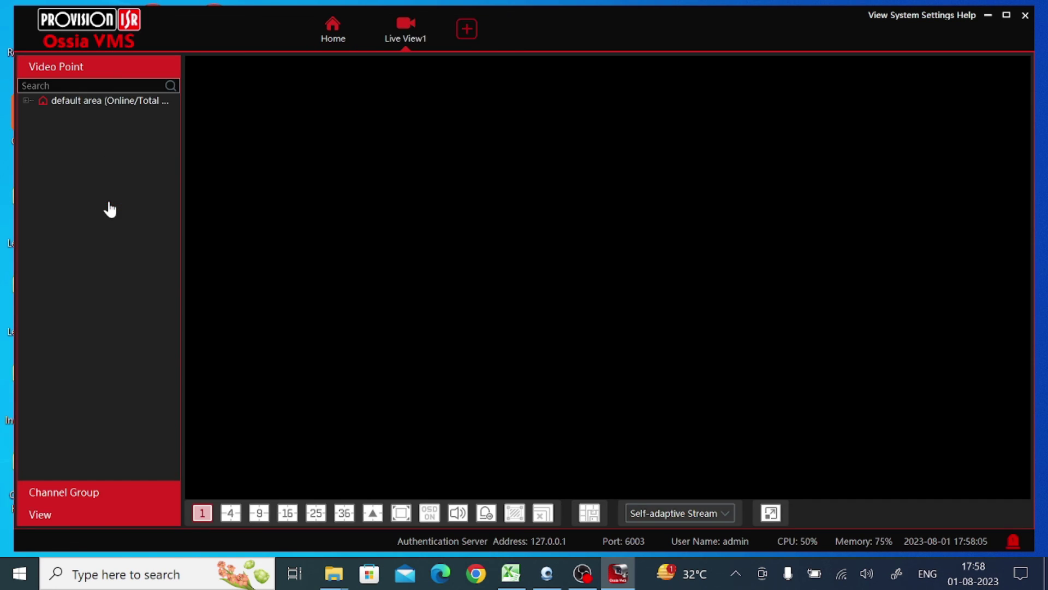
left_click(26, 101)
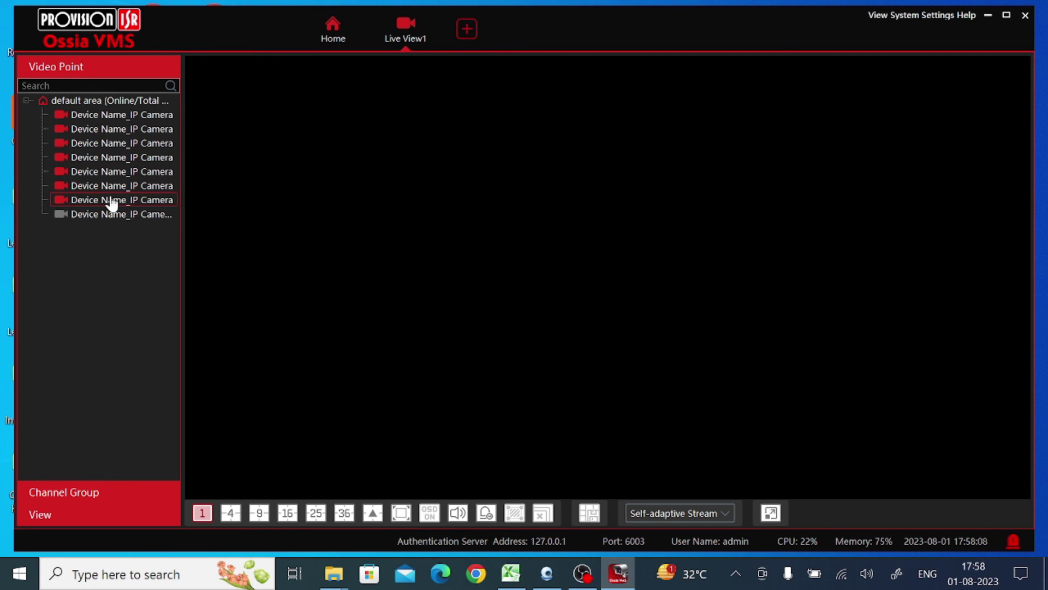
double_click(121, 117)
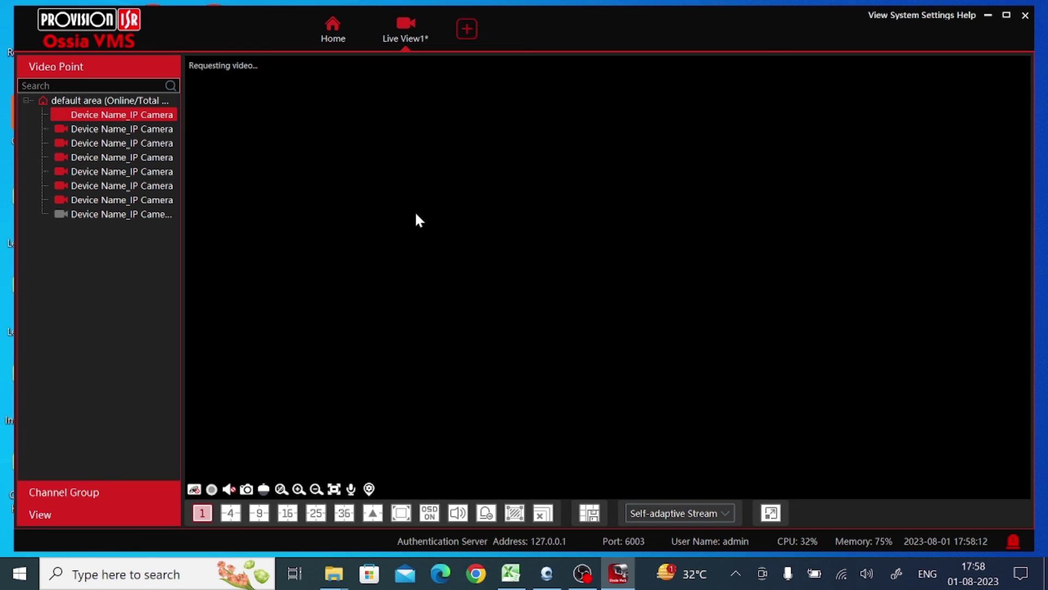